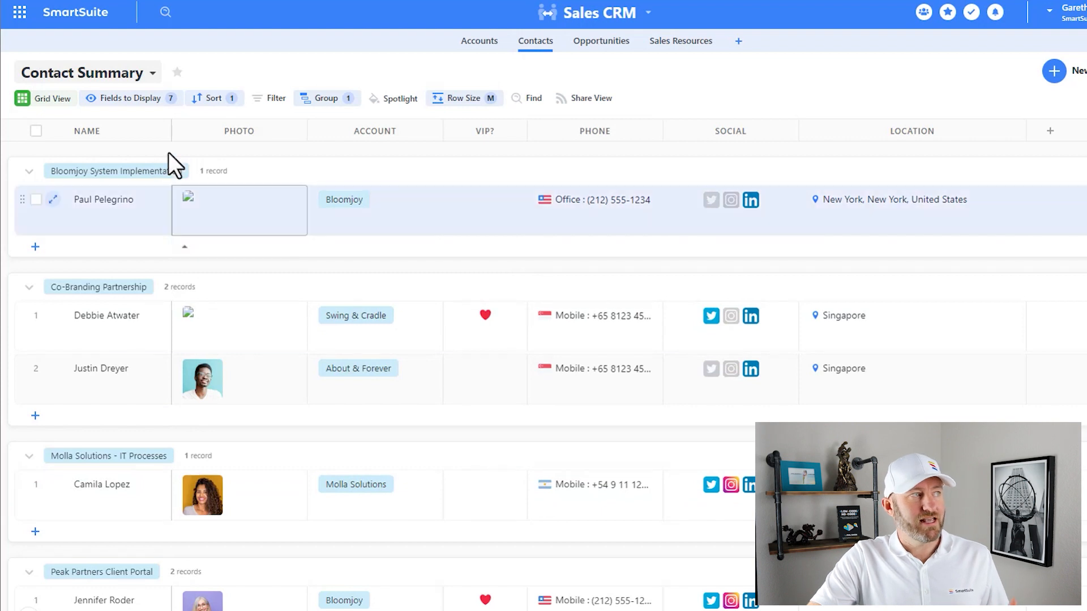
Create a public card view named "New Card View" for the contacts and set its card size to M
left_click(124, 85)
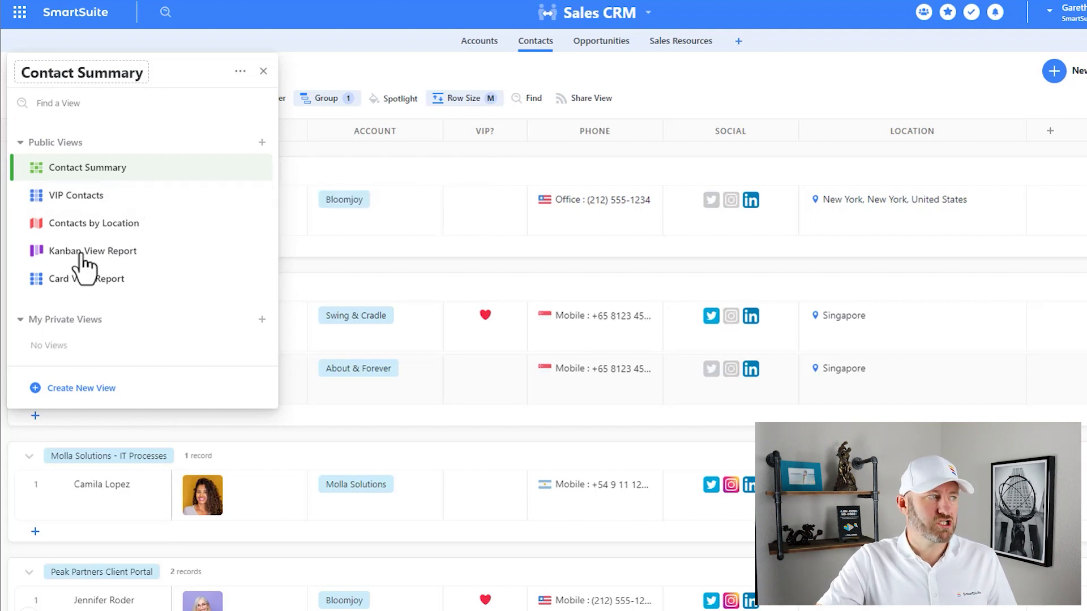
left_click(81, 388)
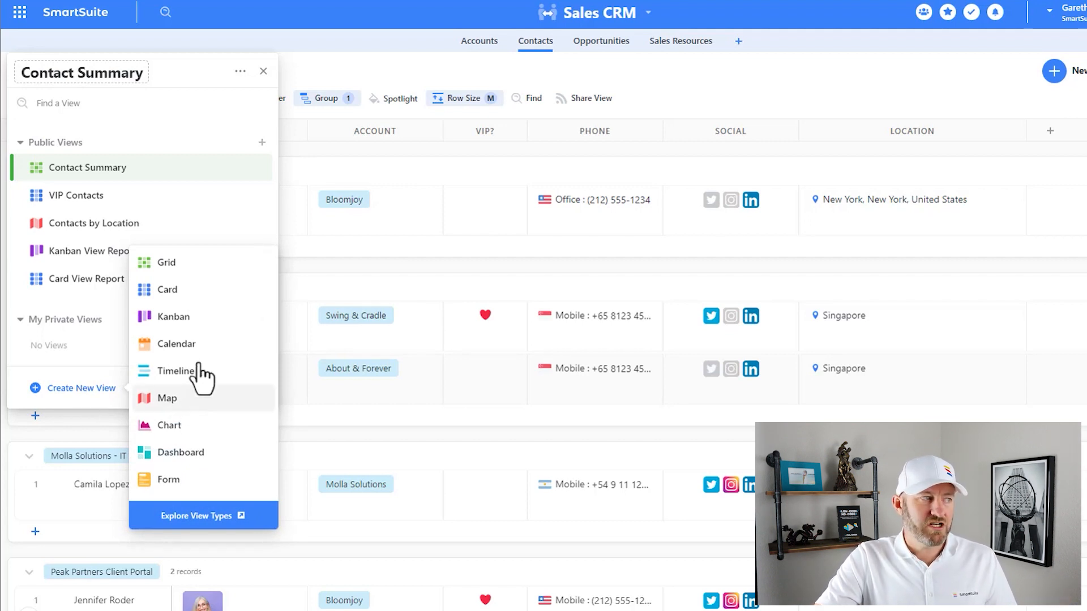
mouse_move(195, 420)
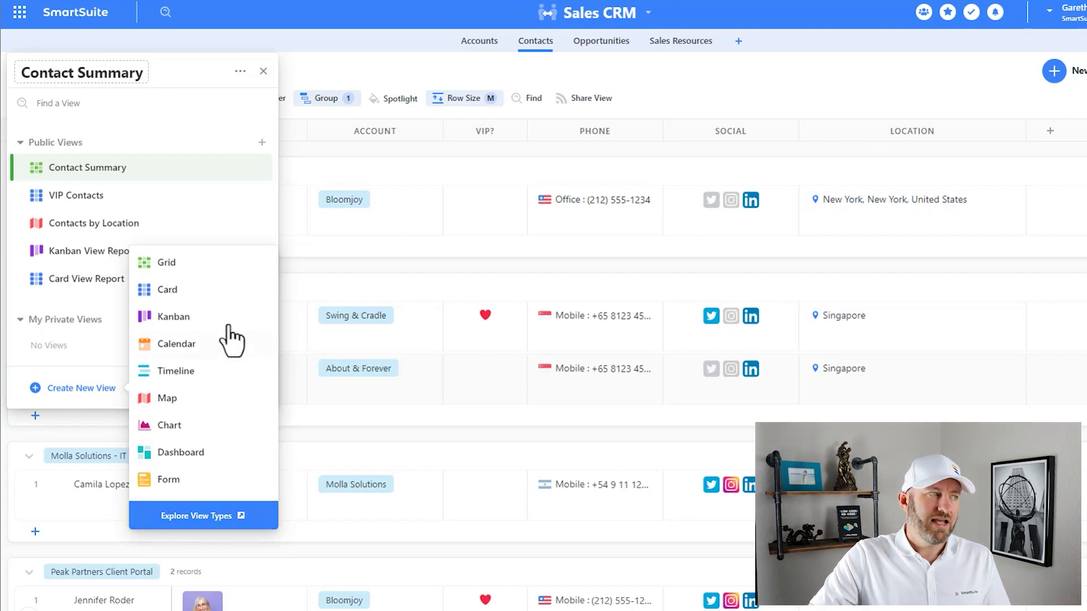
mouse_move(233, 323)
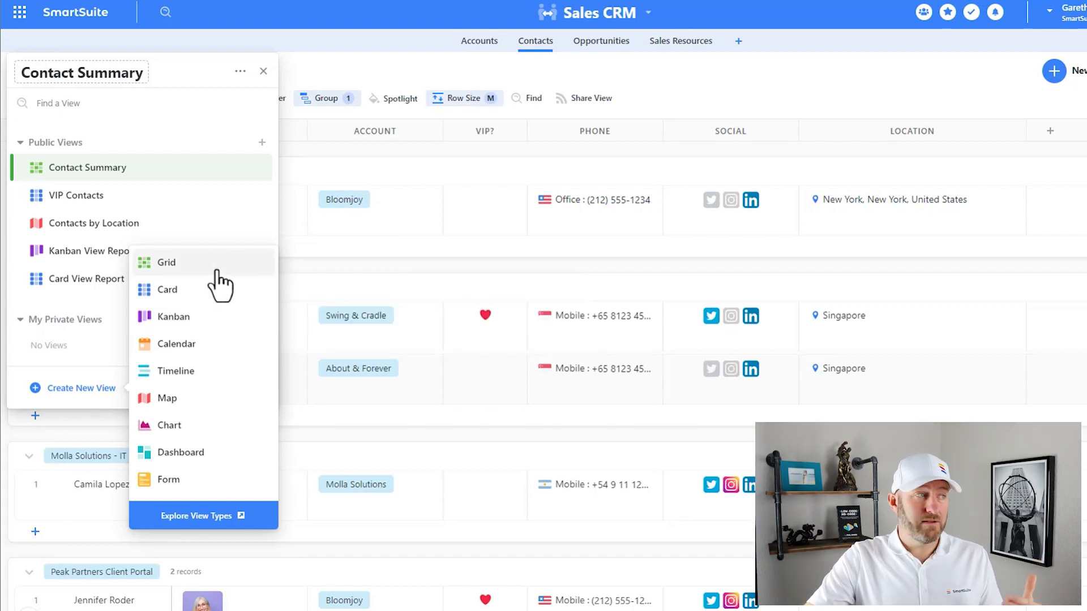
mouse_move(218, 282)
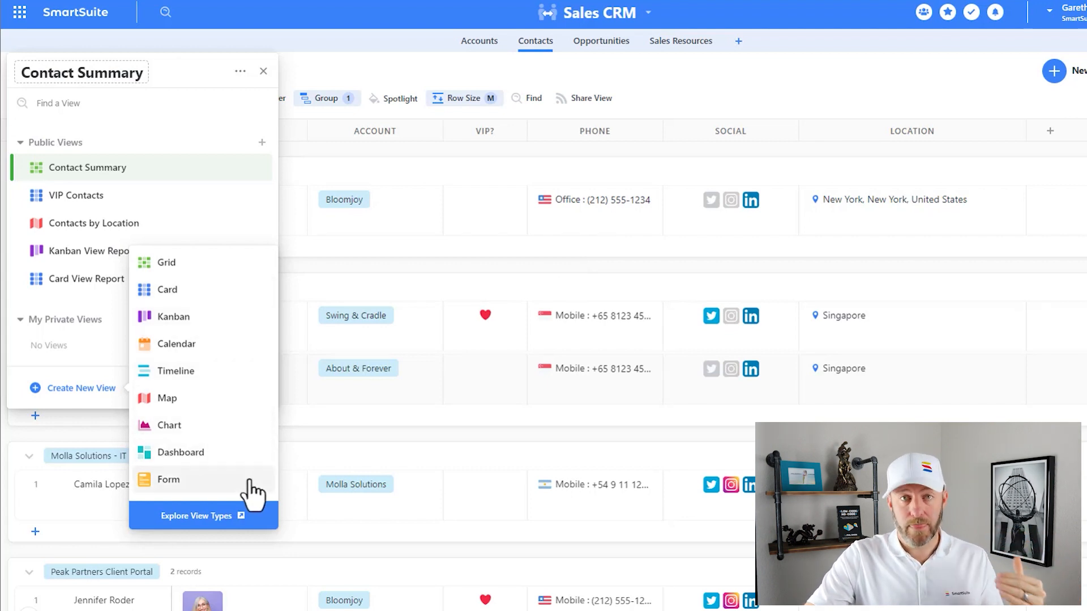
mouse_move(249, 481)
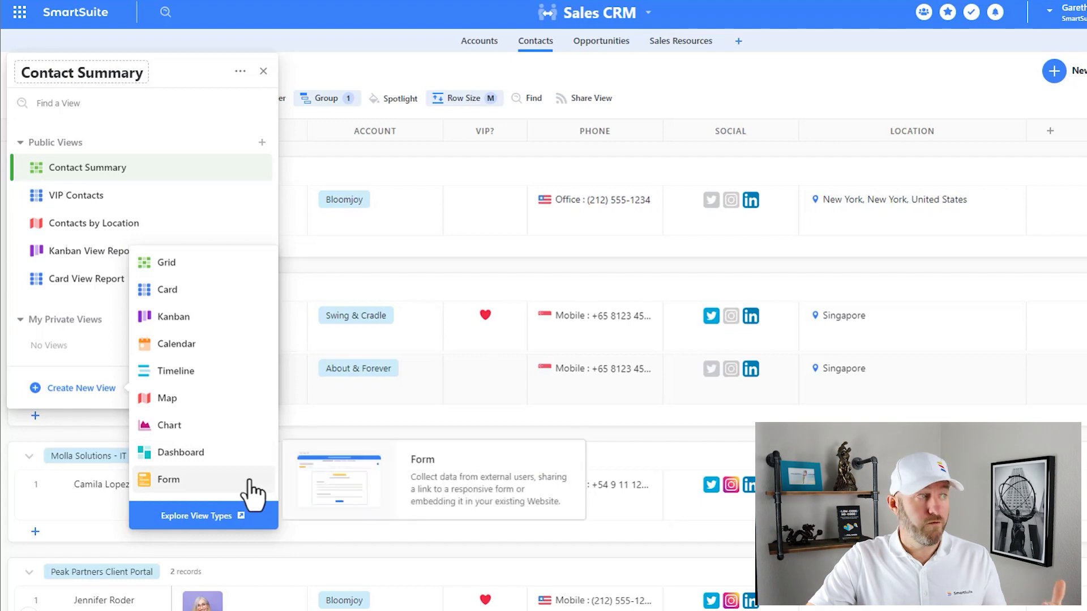
left_click(210, 295)
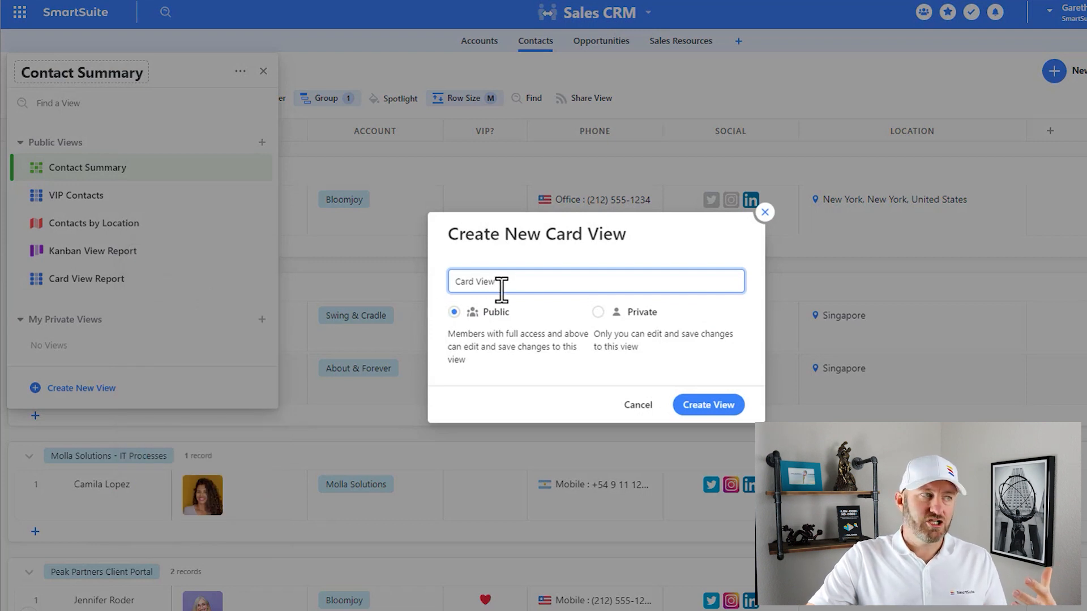
left_click_drag(500, 283, 448, 286)
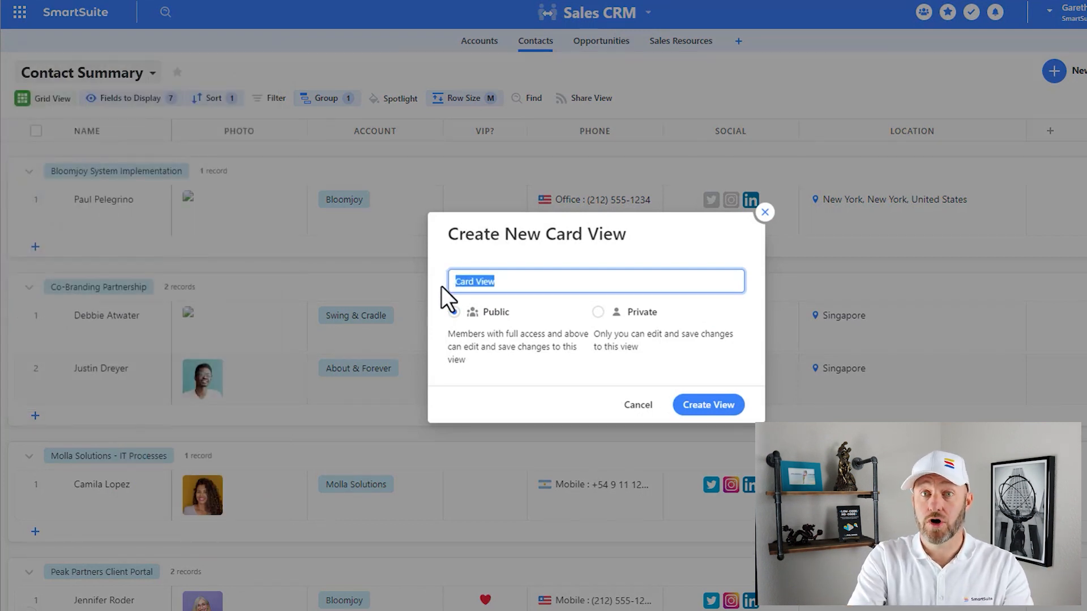
type("New Card View")
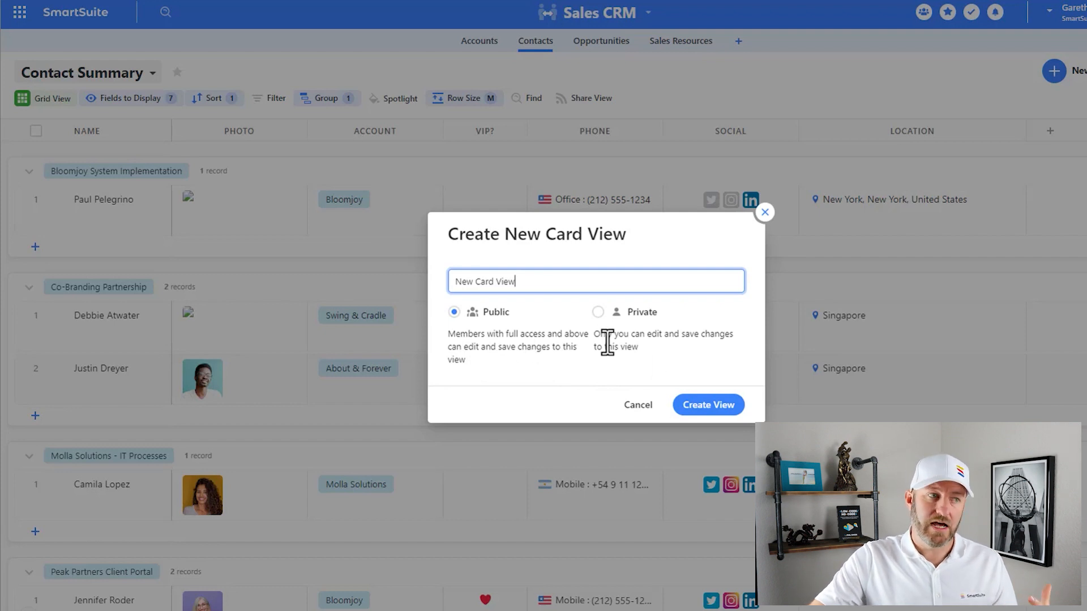
left_click(708, 405)
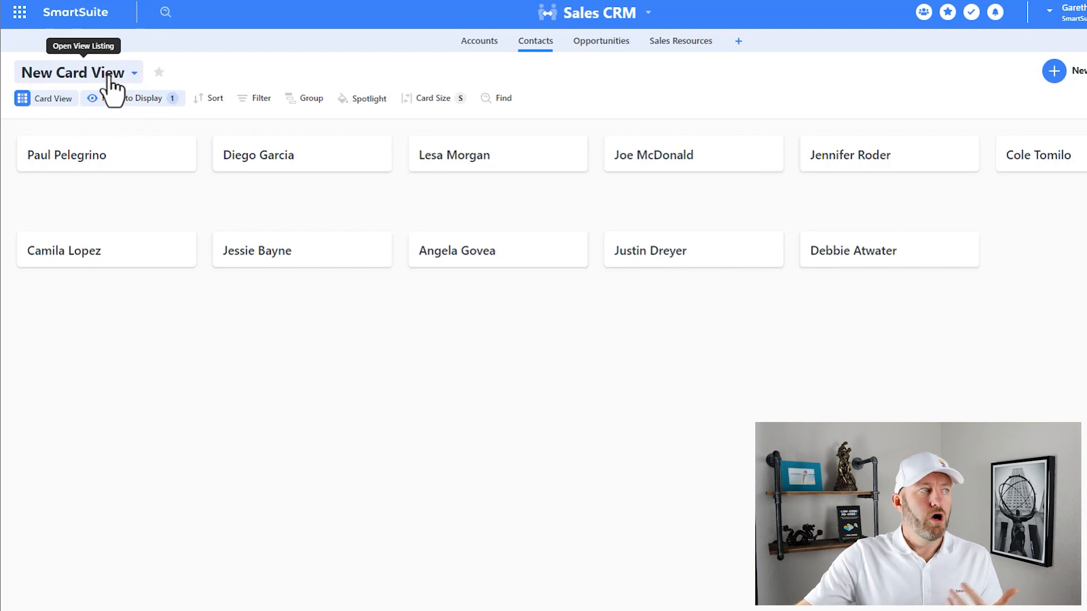
left_click(432, 102)
left_click(503, 136)
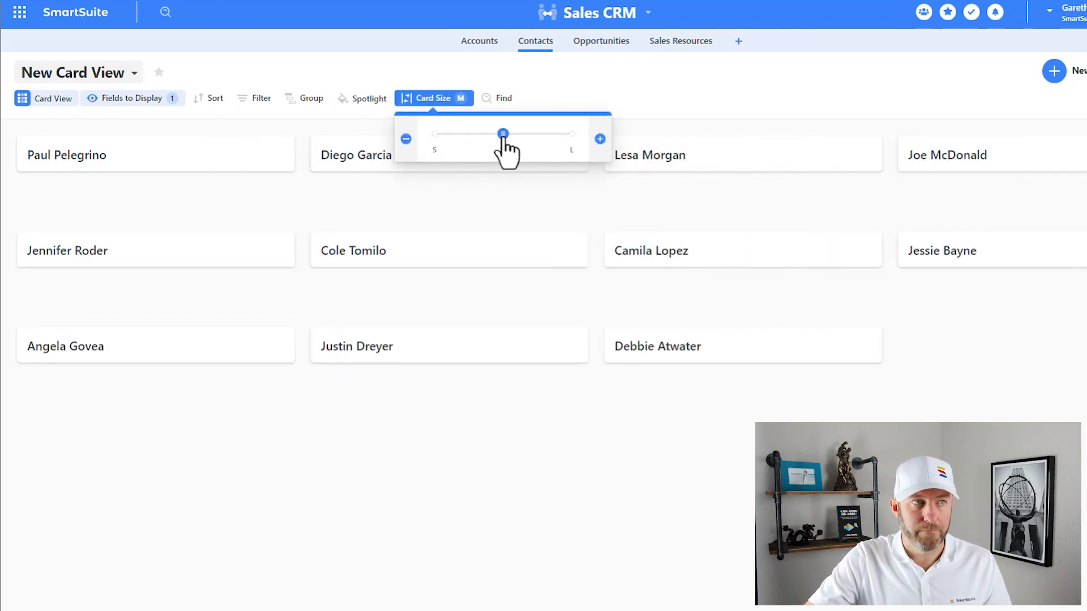
Add a record spotlight to the card view for records whose Name contains the first contact's first name
left_click(368, 100)
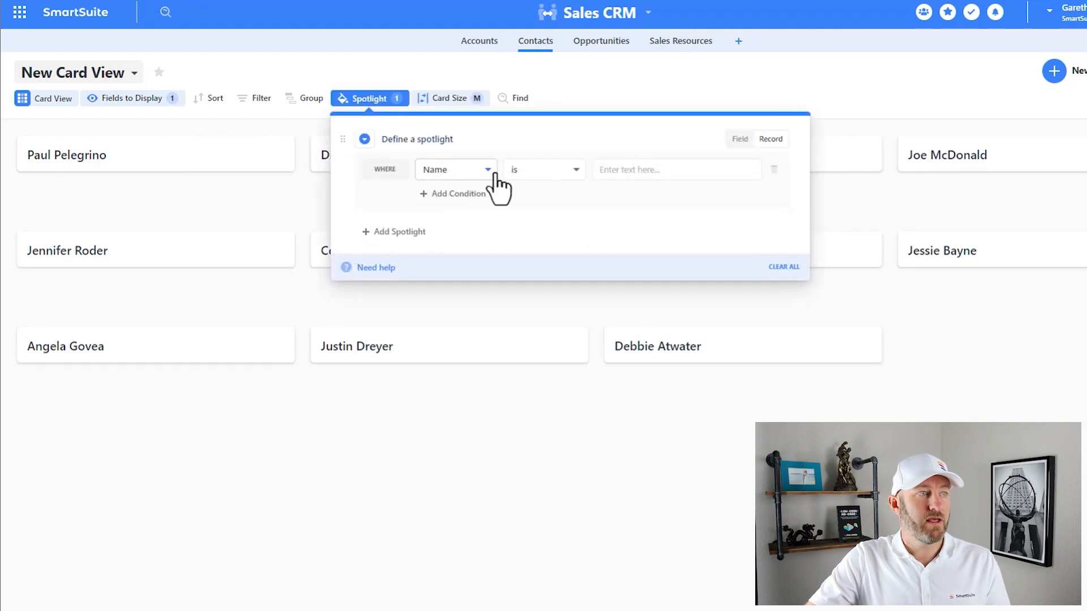
left_click(635, 173)
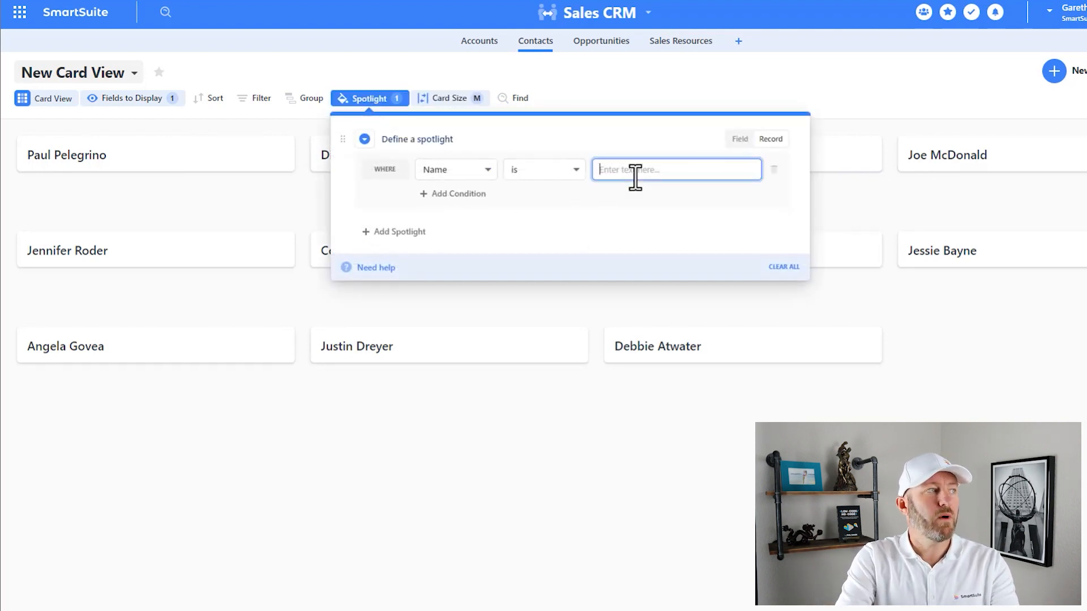
type("Paul")
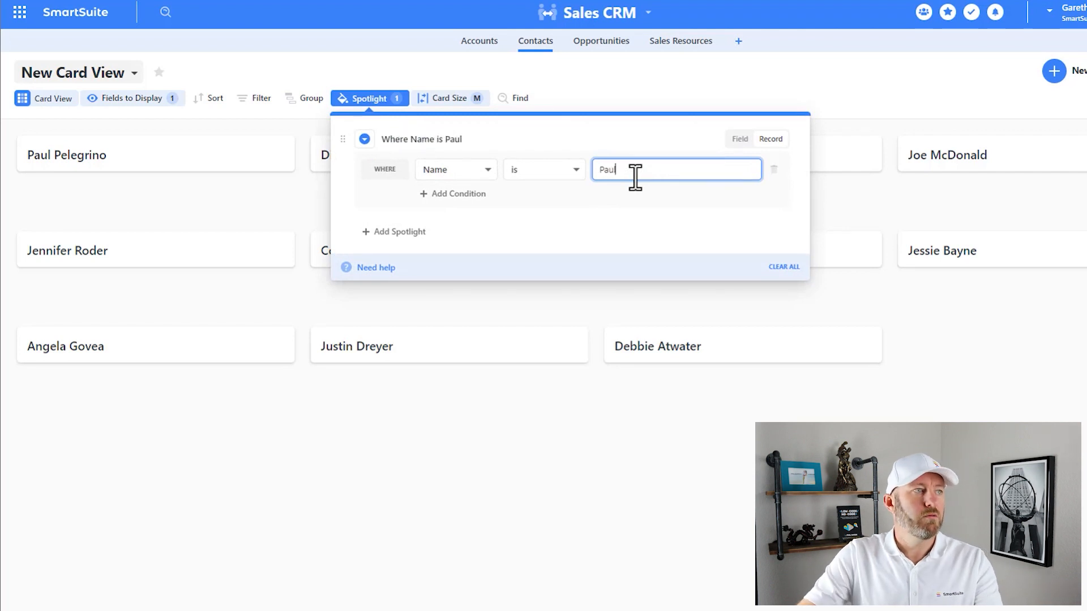
left_click(541, 173)
left_click(540, 285)
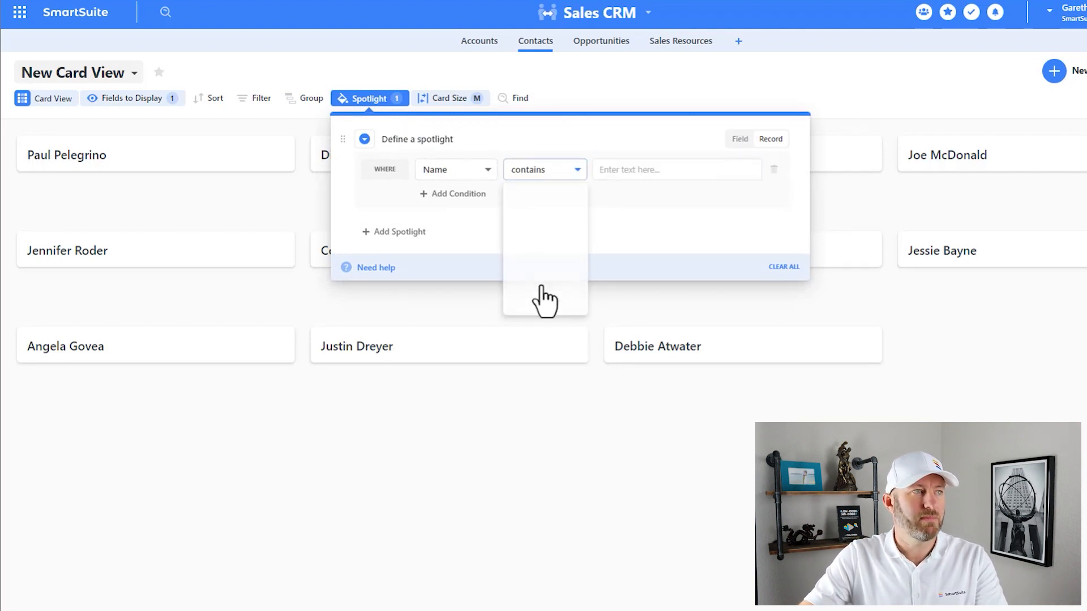
left_click(624, 169)
type("Pa")
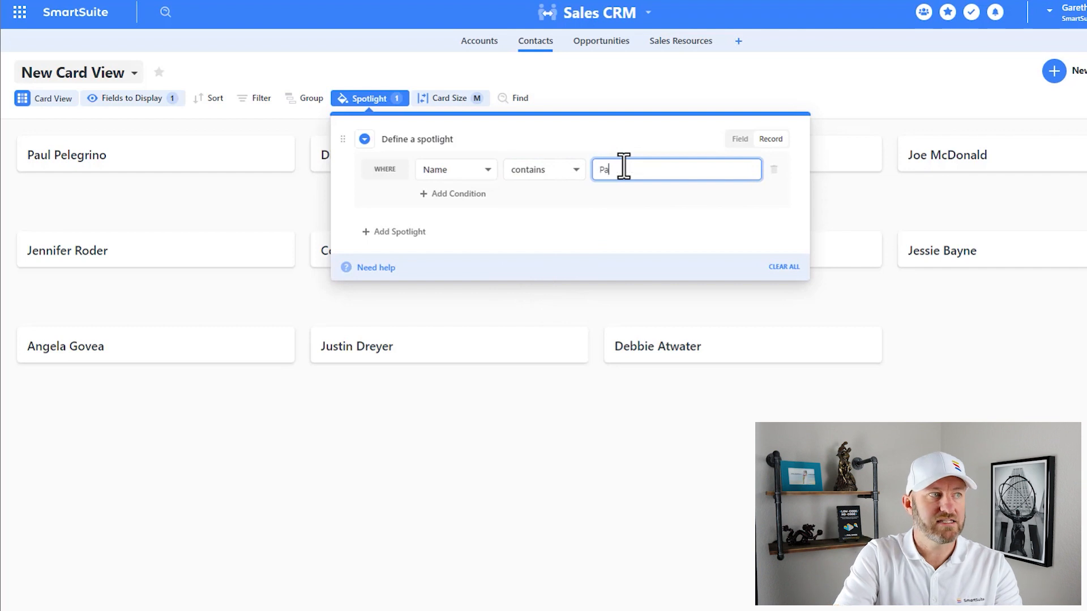
type("ul")
Set the spotlight's highlight colour to orange
left_click(365, 140)
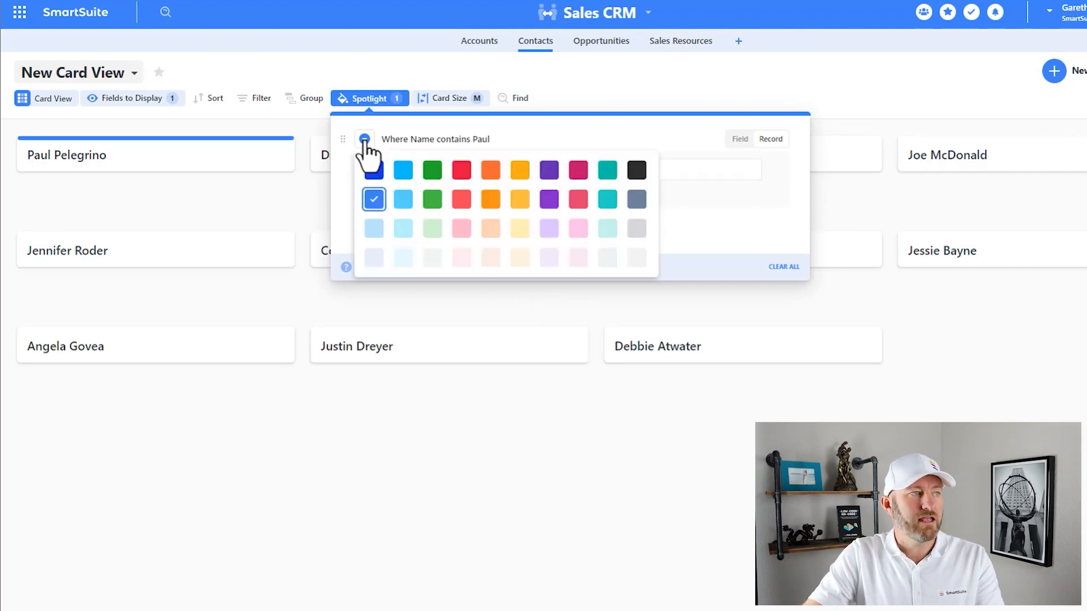
left_click(490, 201)
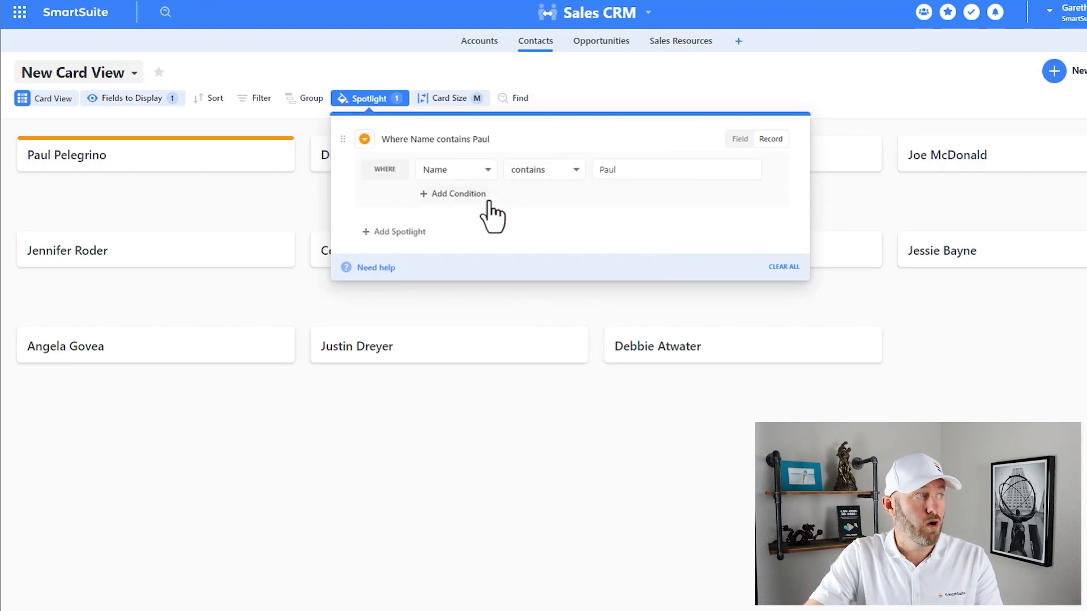
left_click(585, 439)
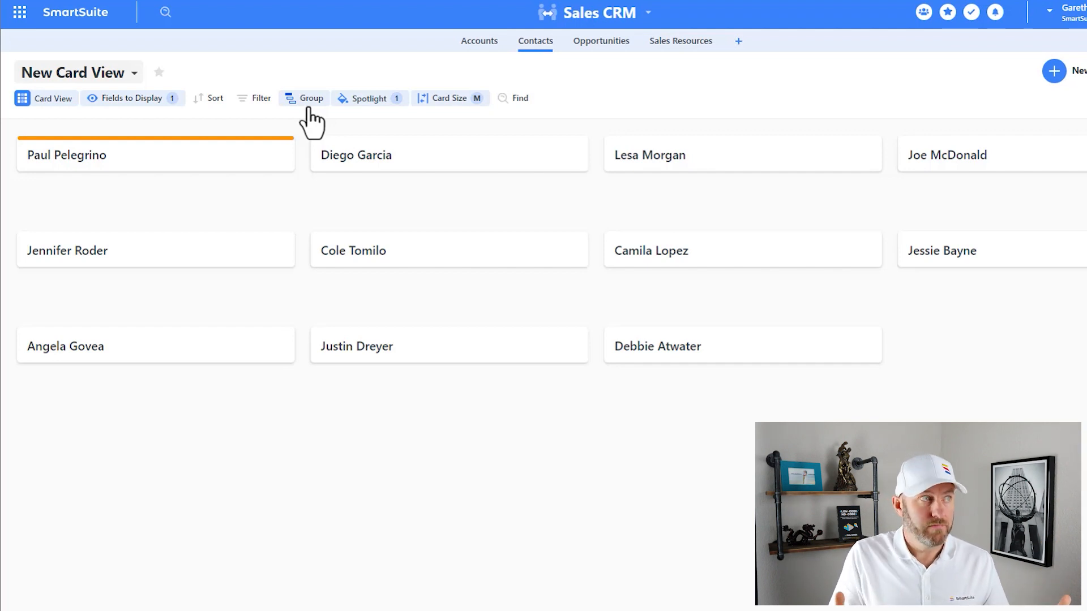
Add a blank Name filter to the card view and sort the cards by Name from A to Z
left_click(255, 100)
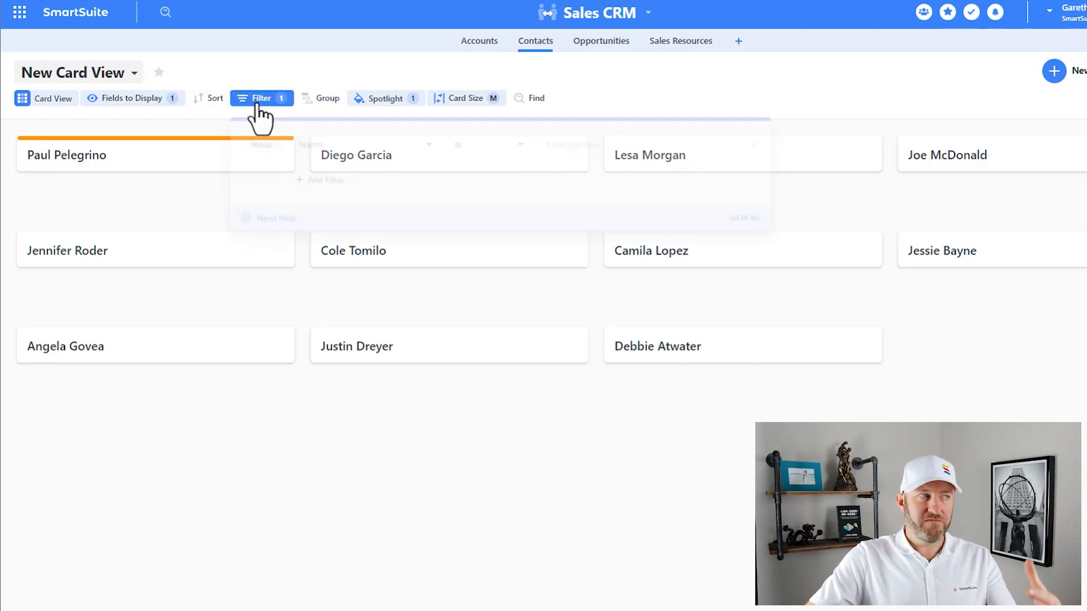
left_click(282, 73)
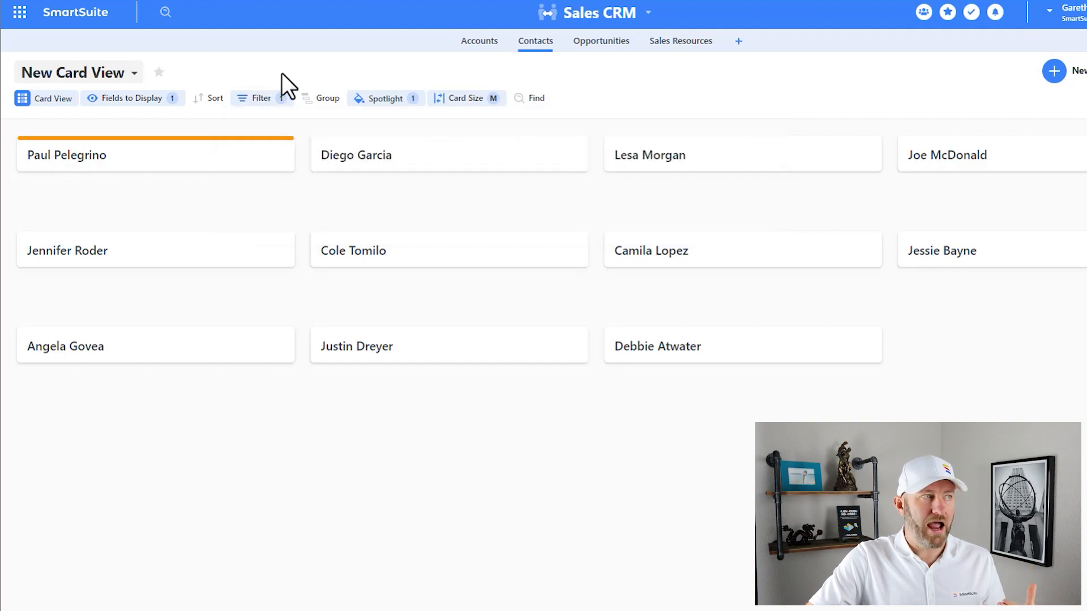
left_click(214, 100)
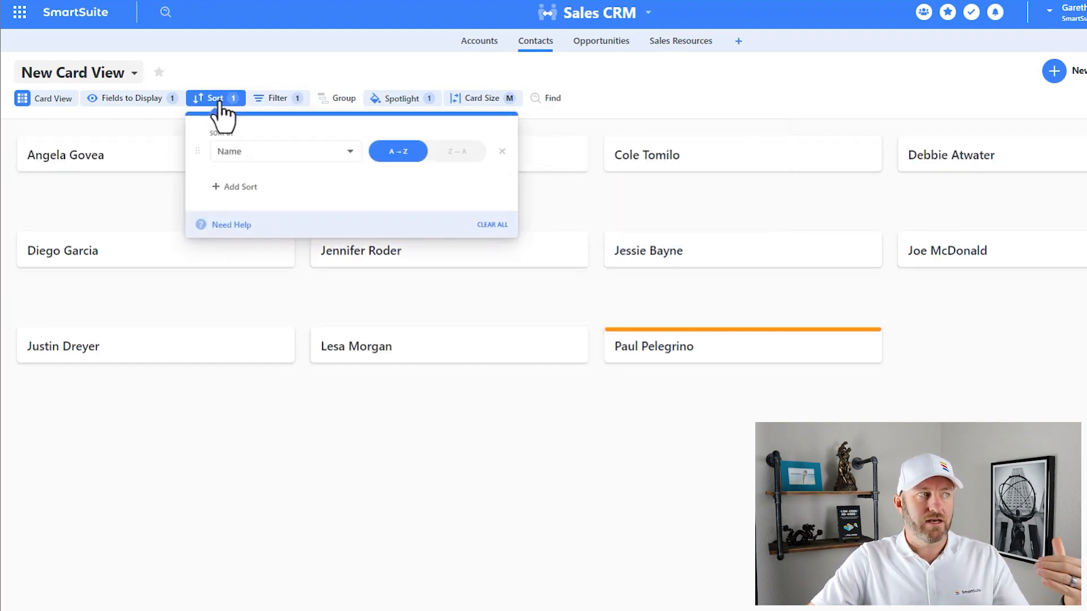
left_click(321, 152)
left_click(335, 80)
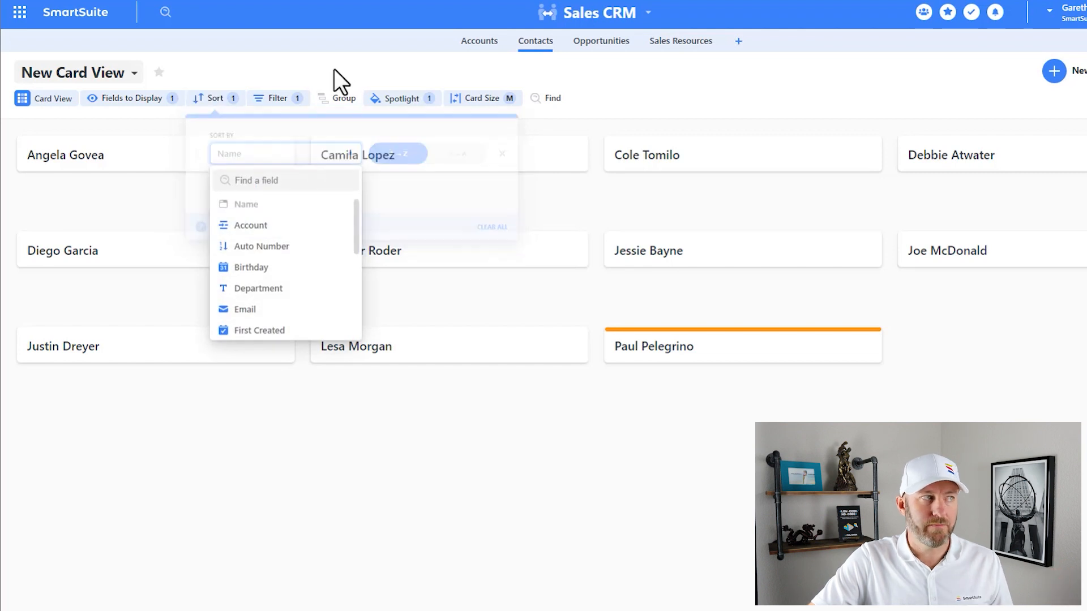
Group the cards by Account in A to Z order
left_click(343, 101)
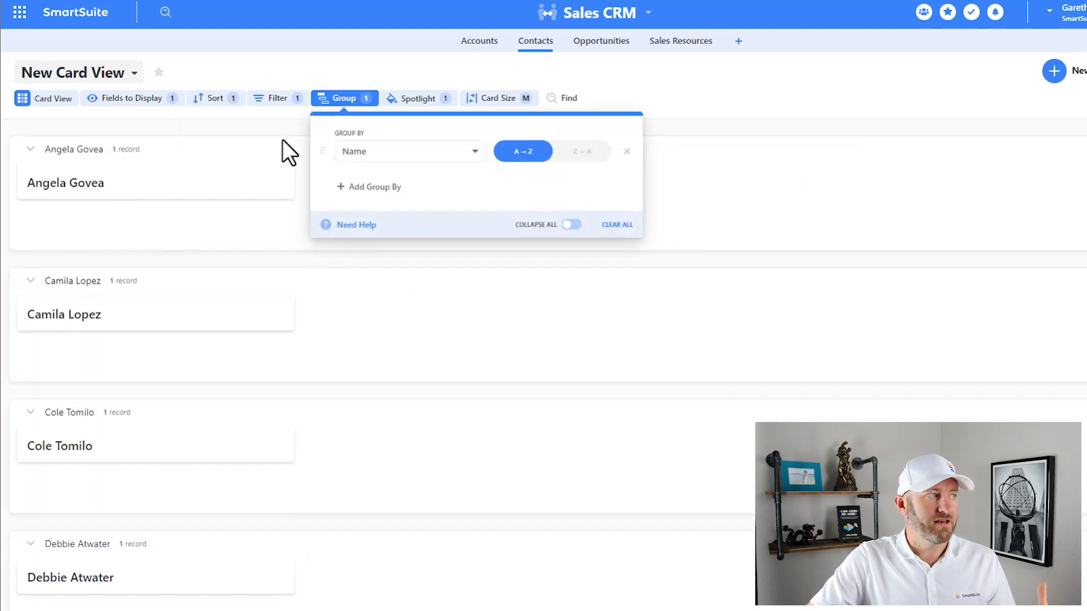
left_click(444, 153)
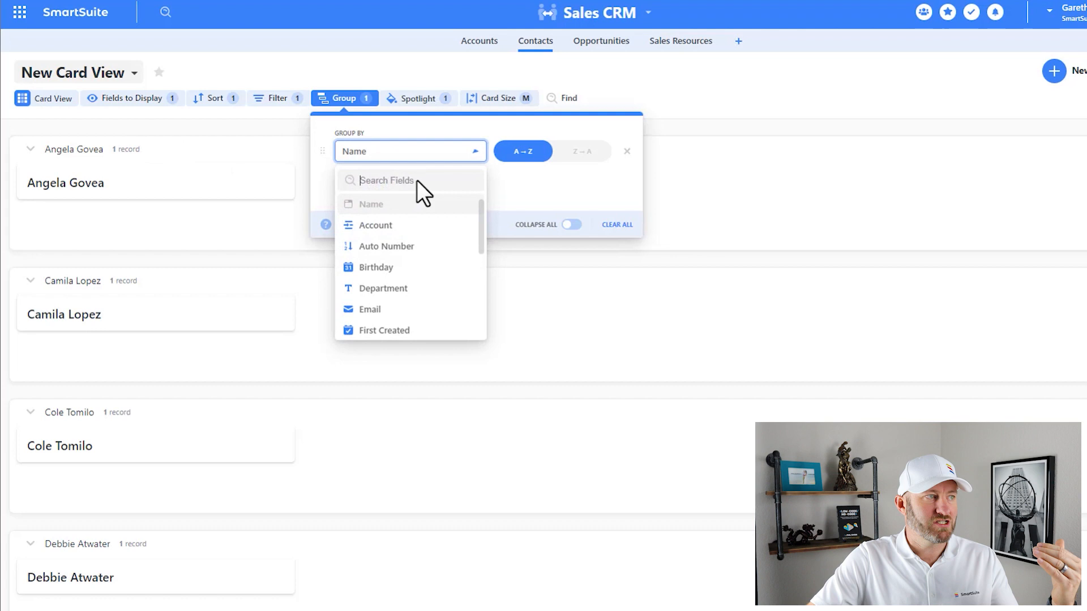
left_click(387, 226)
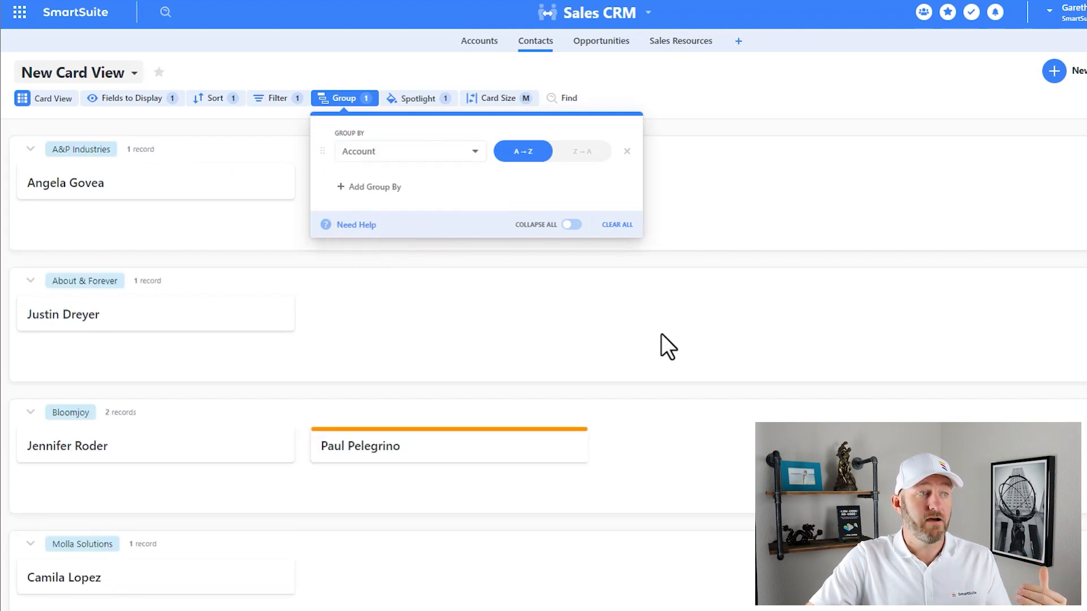
left_click(764, 98)
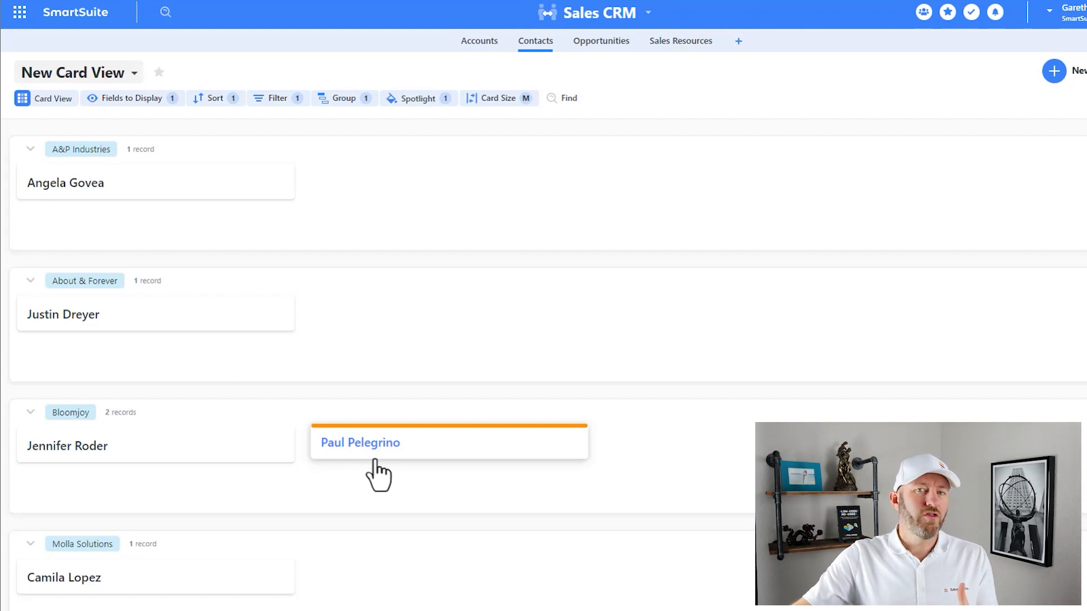
Open the management options of New Card View in the list of public views
left_click(104, 84)
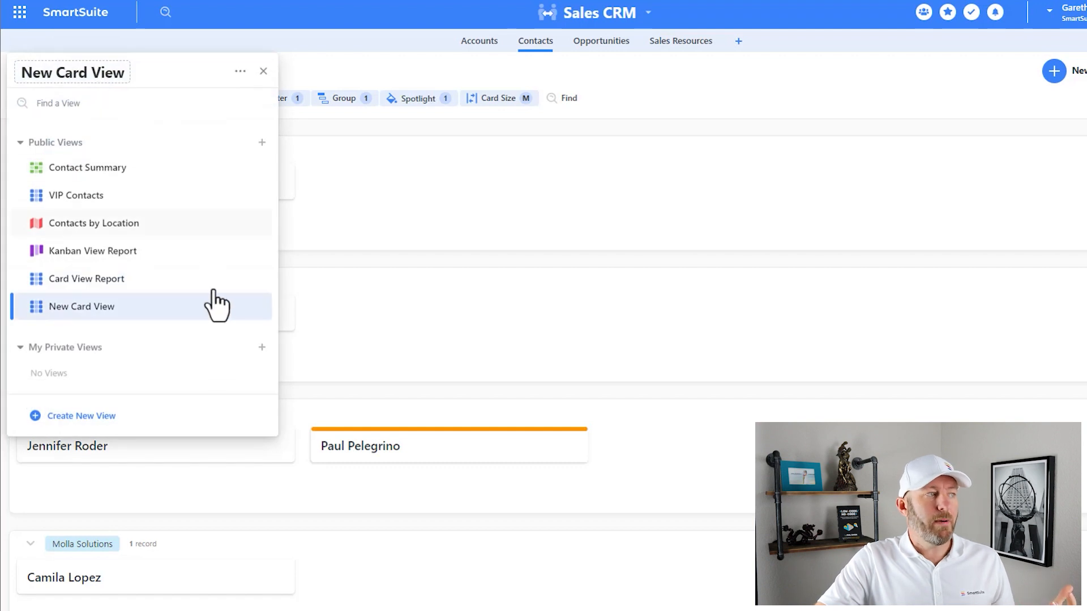
left_click(259, 307)
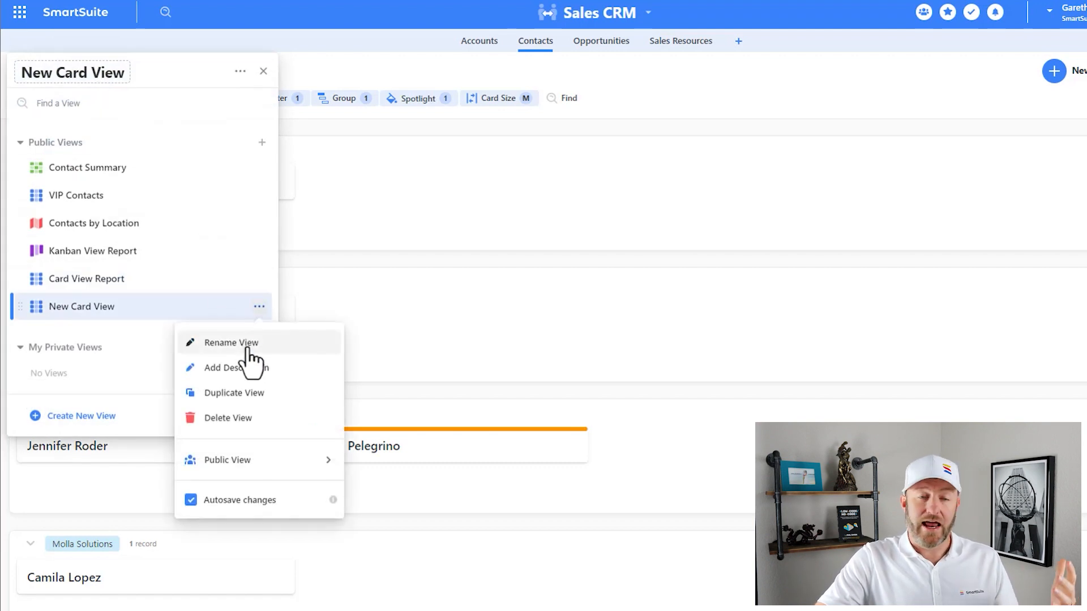